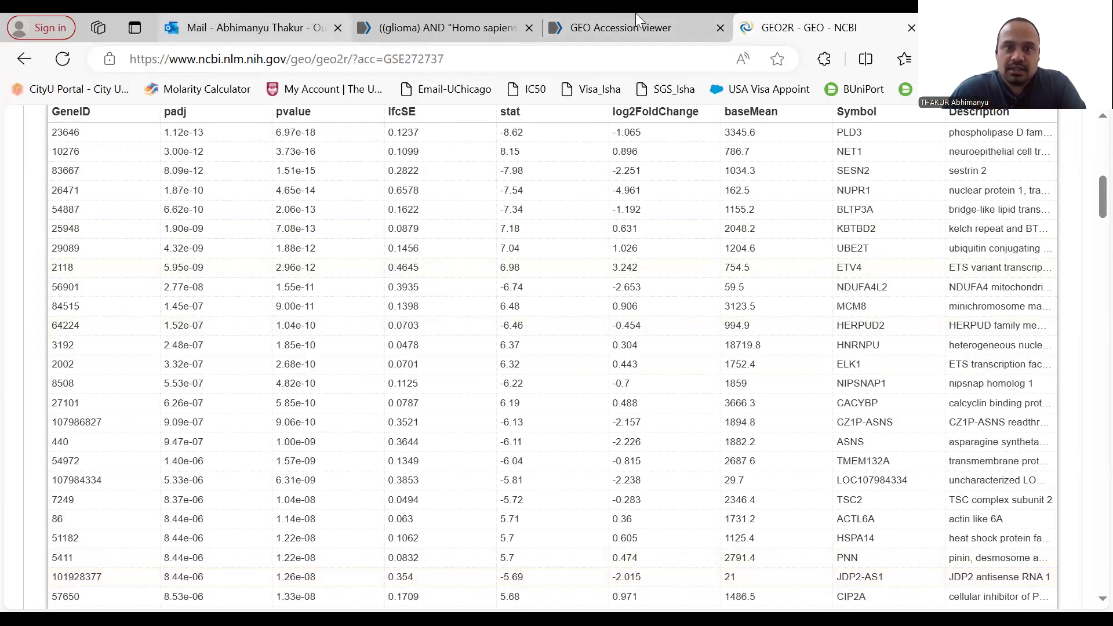
Enlarge the Control_DMSO vs Expt_Regorafenib volcano plot, examine the up- and downregulated genes, and close the plot.
scroll(658, 256, up, 4)
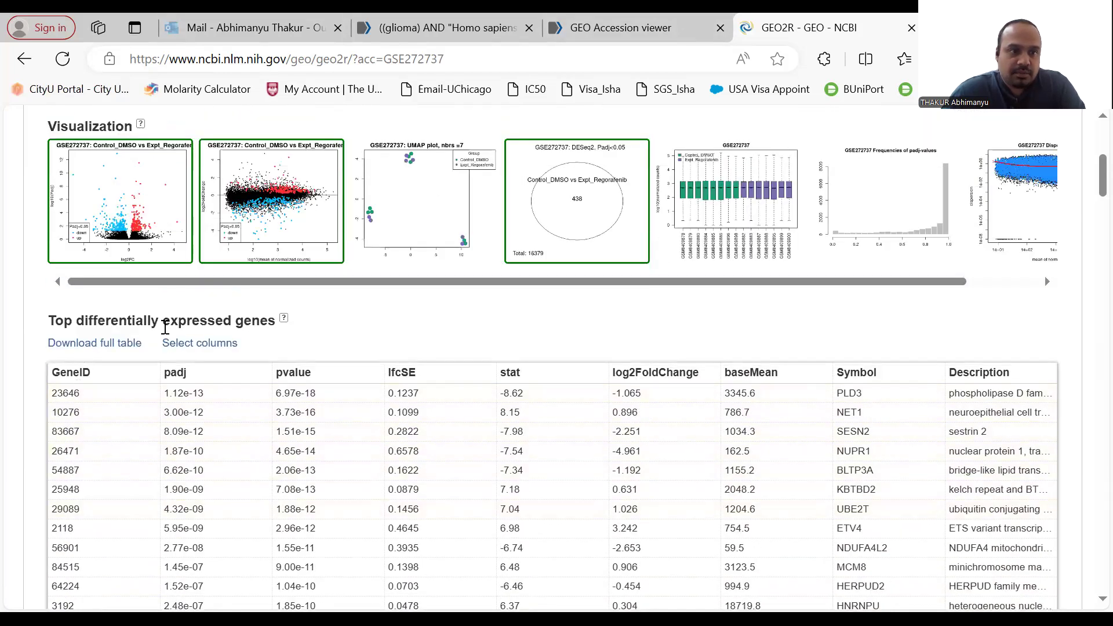
scroll(142, 446, down, 3)
scroll(142, 348, up, 4)
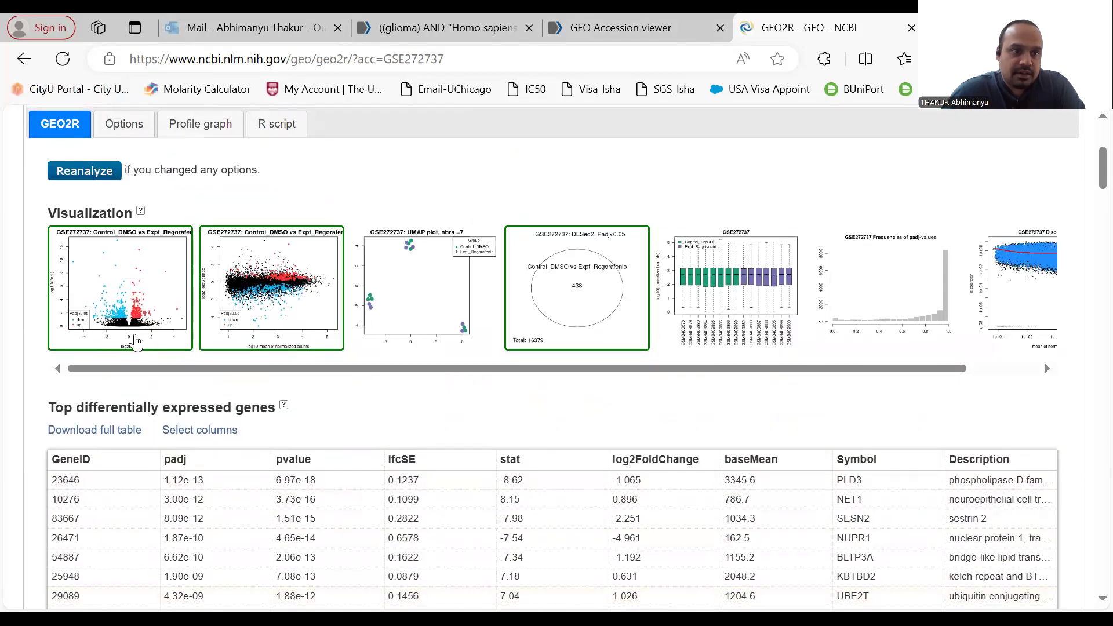
click(138, 286)
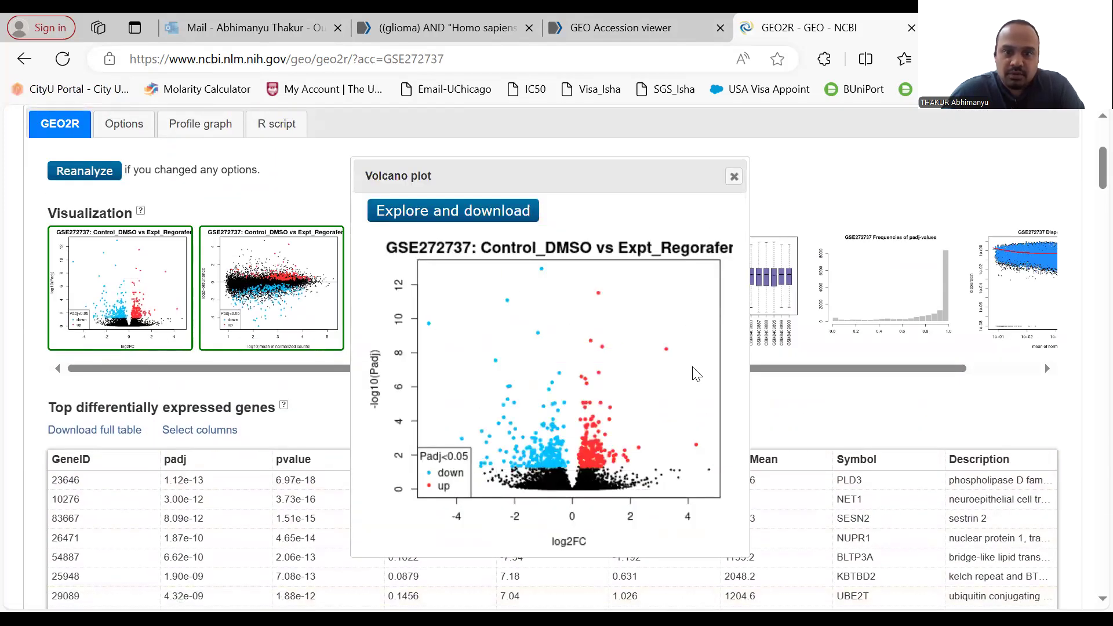
scroll(702, 406, down, 2)
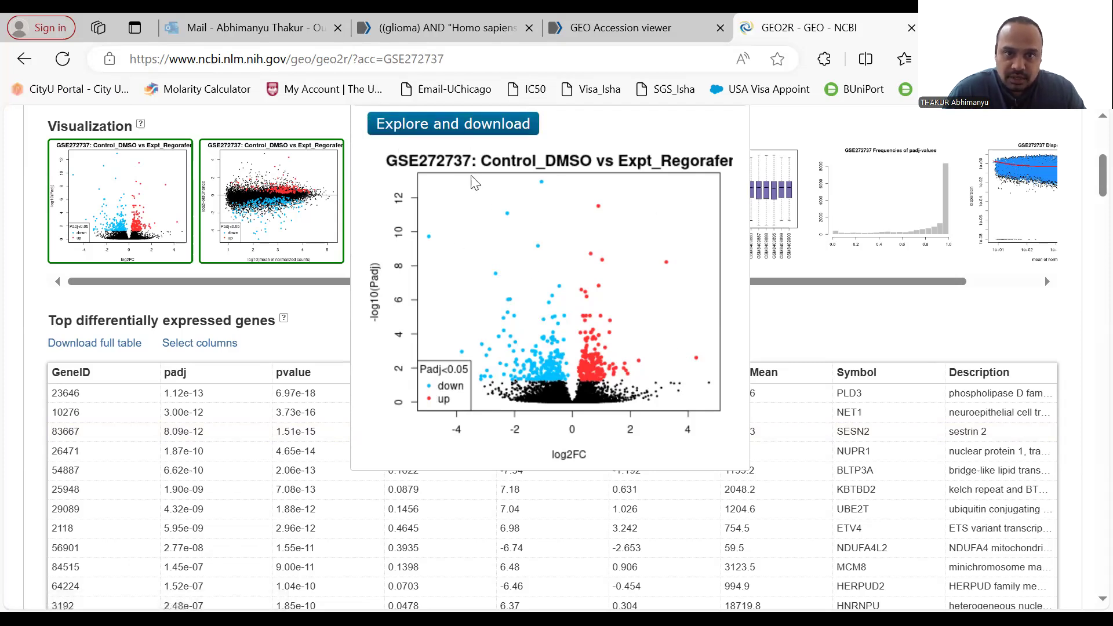
click(404, 135)
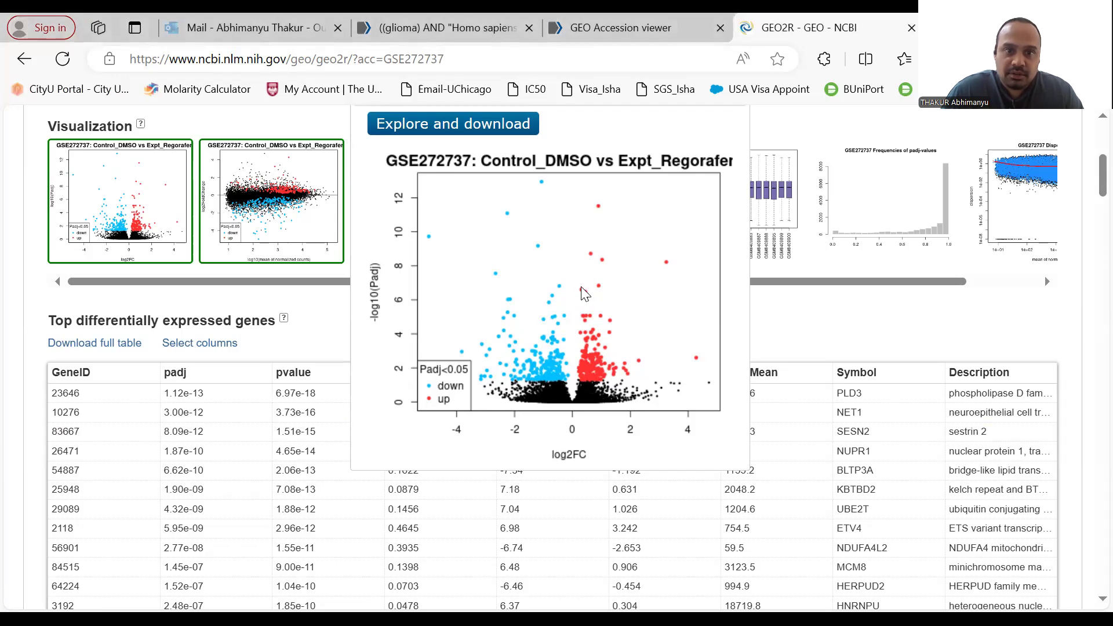
scroll(693, 394, up, 3)
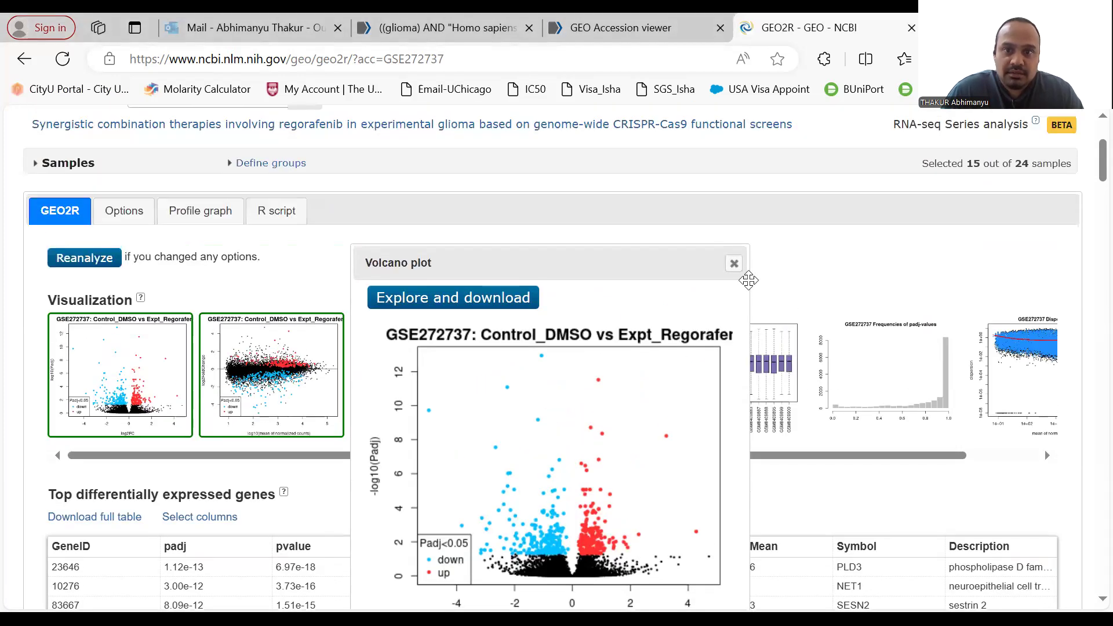
click(733, 265)
scroll(340, 365, down, 3)
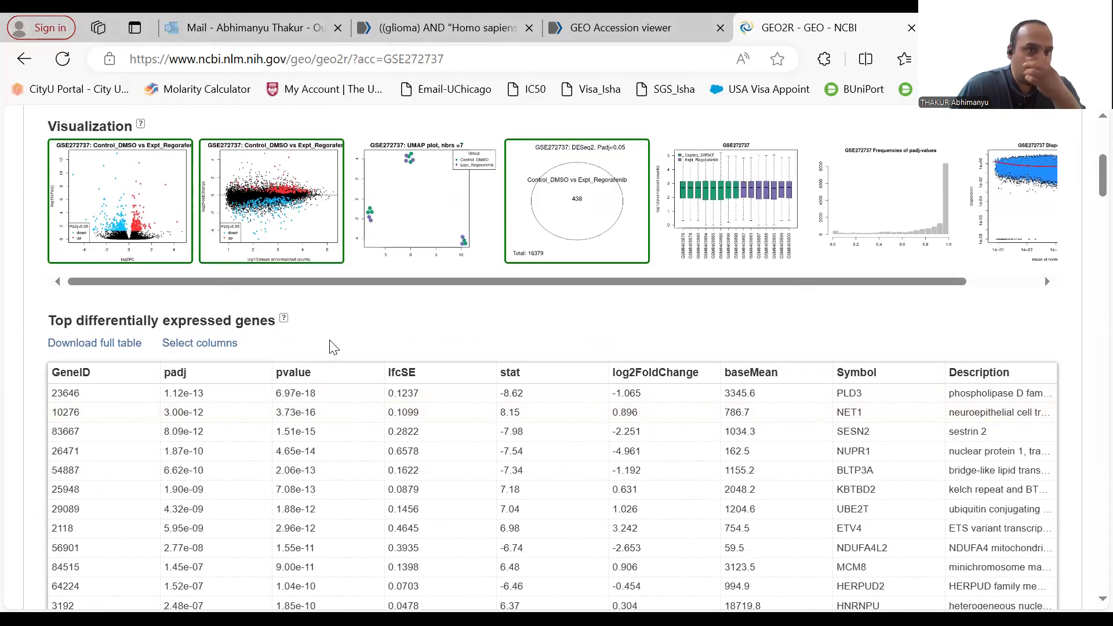
Plot the expression profile graph of the GAPDH gene across the GSE272737 samples.
scroll(365, 412, up, 4)
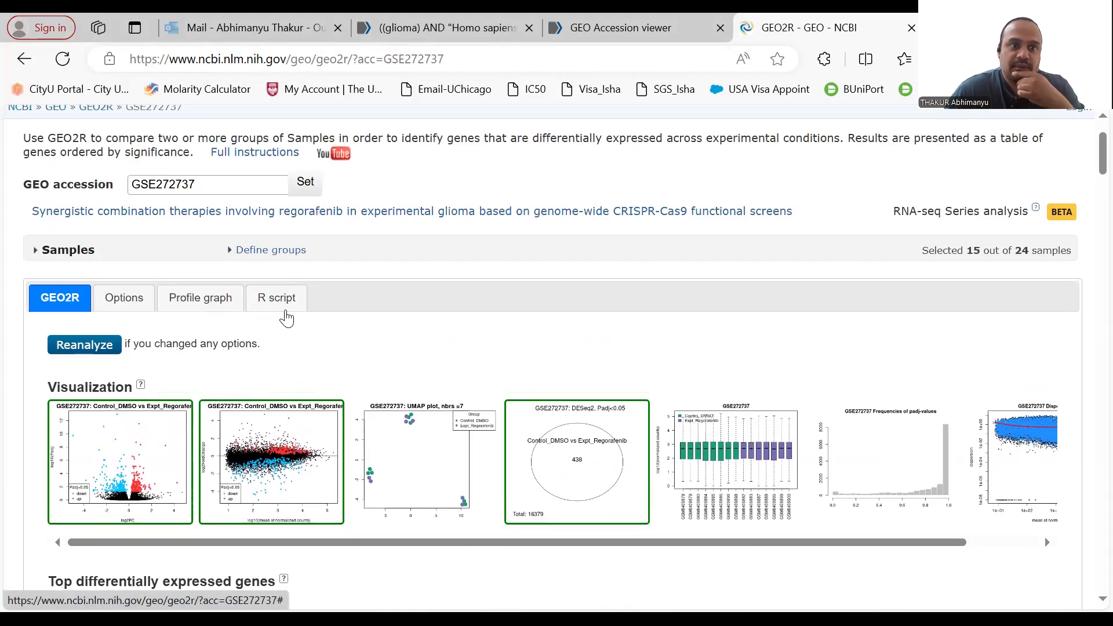
click(209, 303)
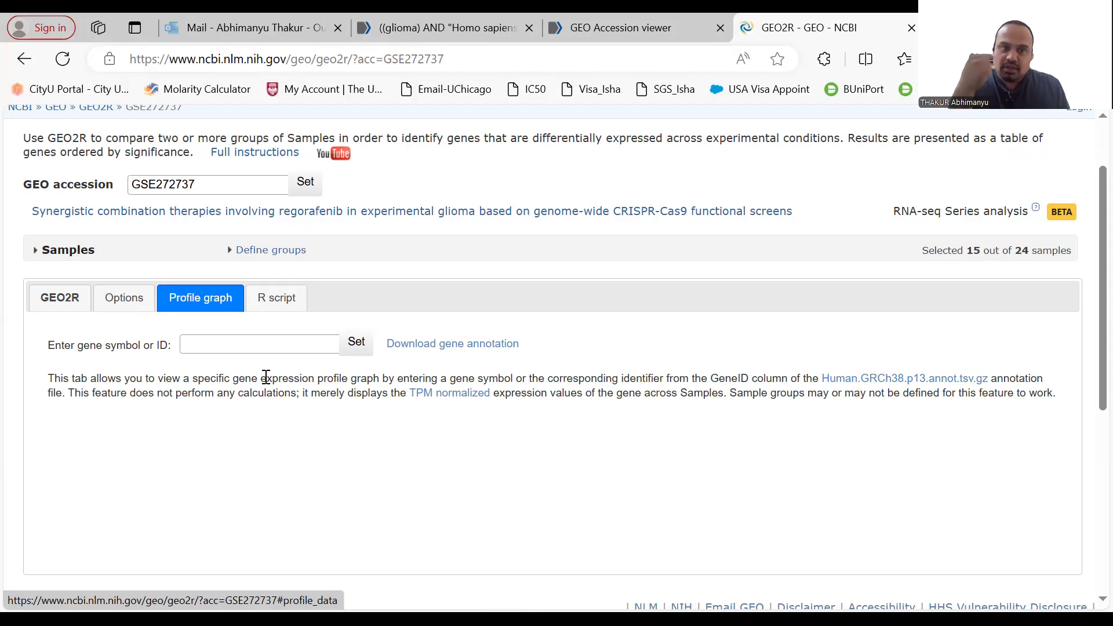
click(254, 345)
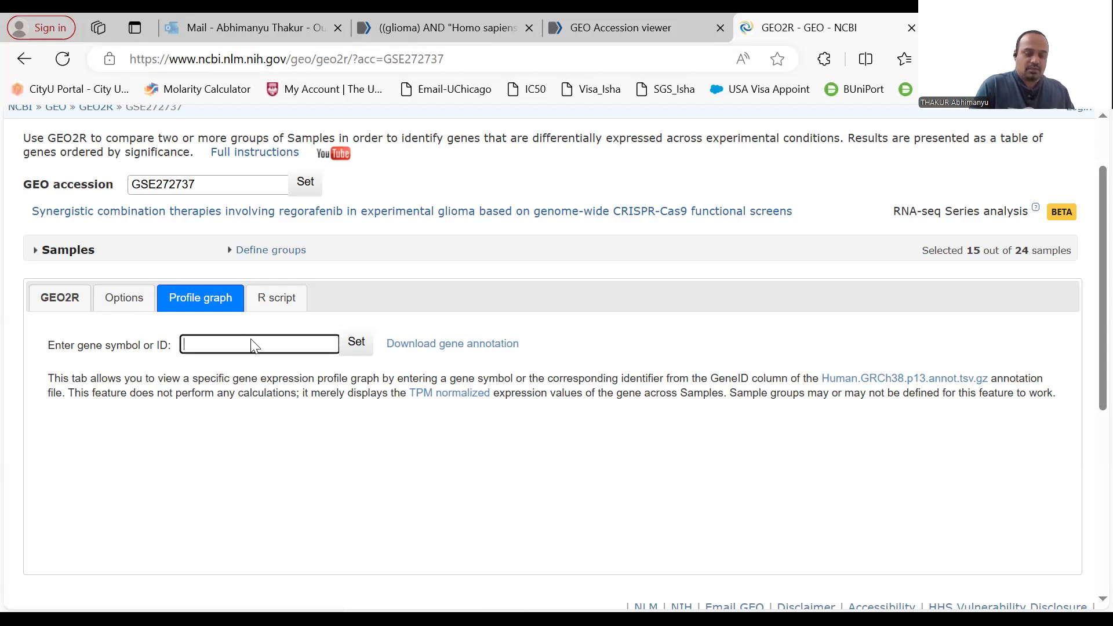
text(GA)
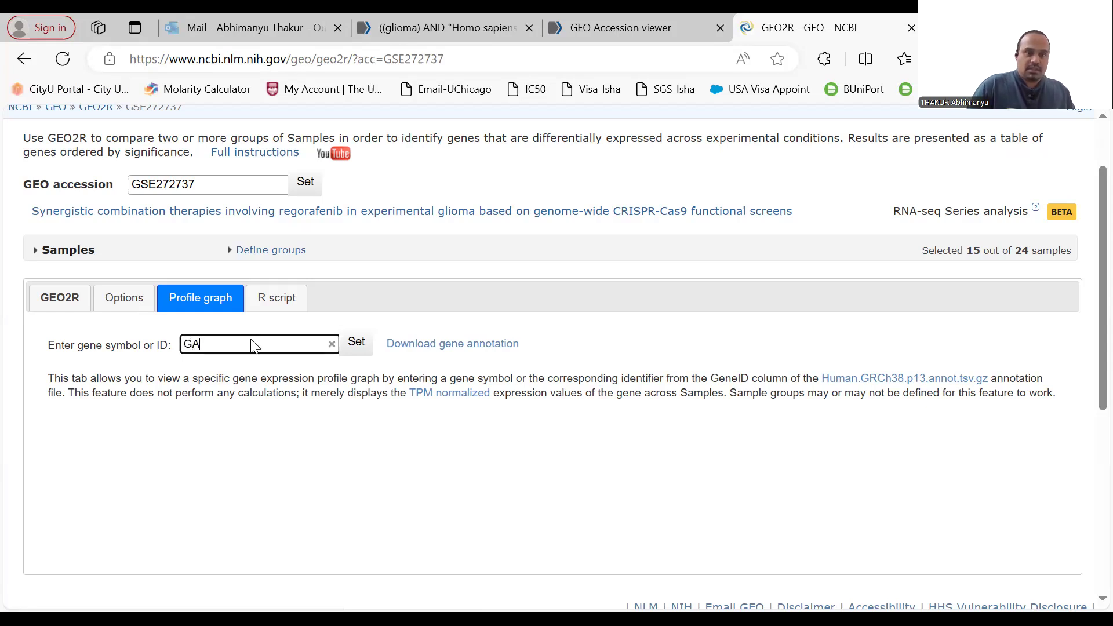
text(PD)
key(BackSpace)
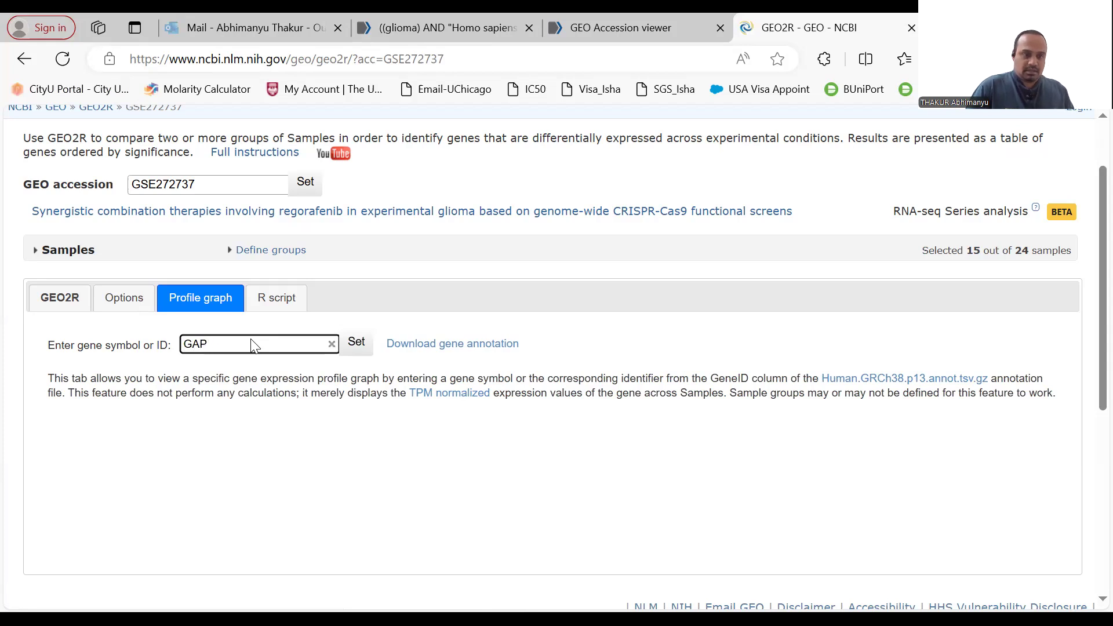
text(DH)
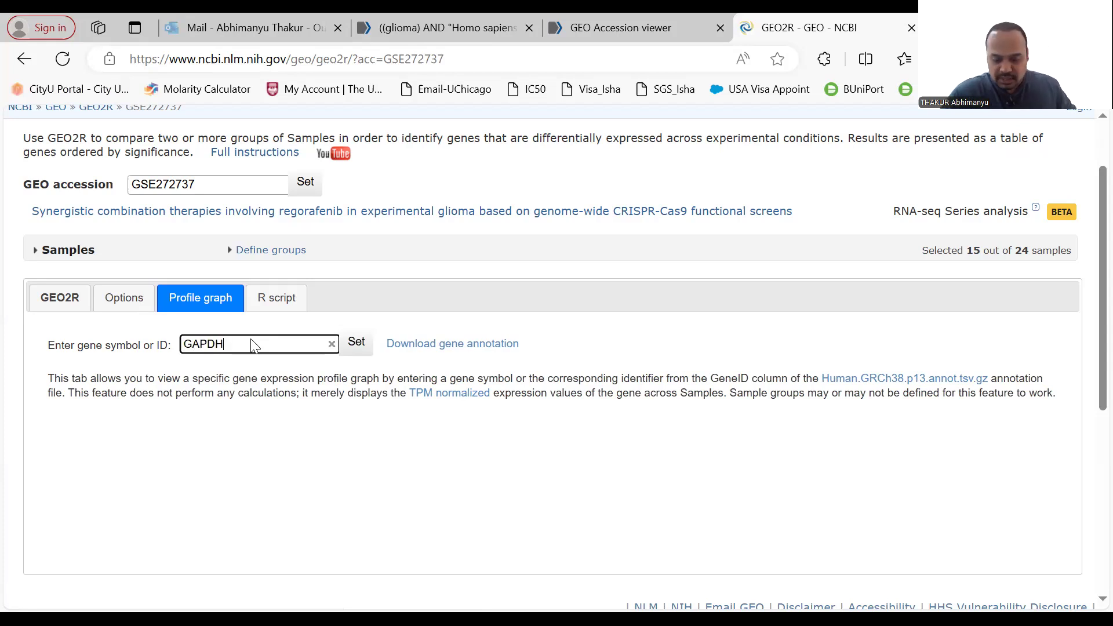
key(Return)
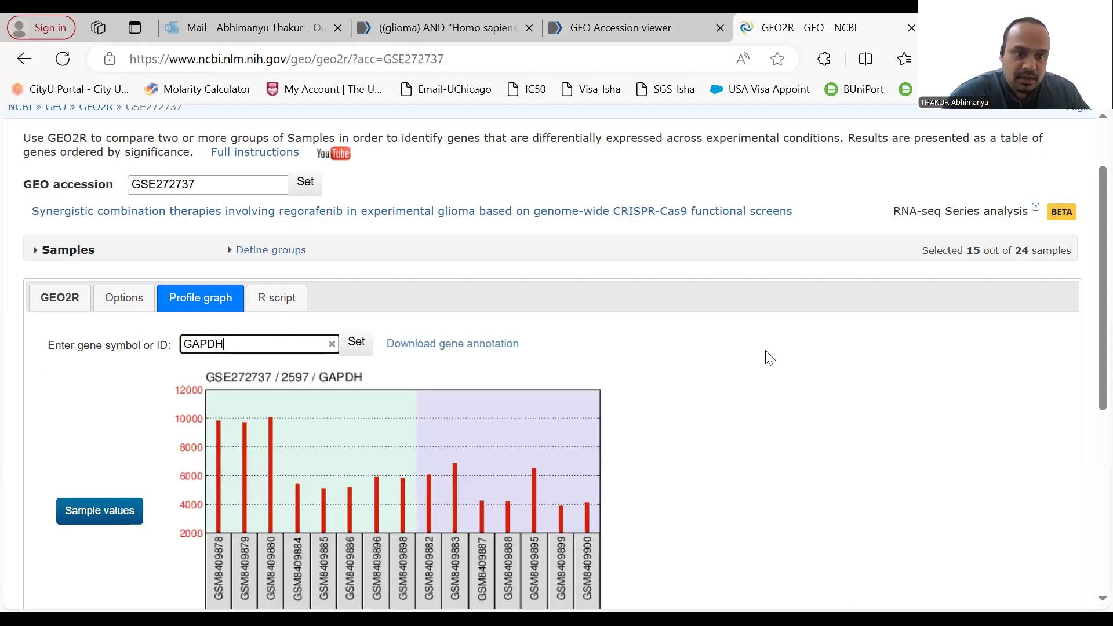
Inspect the GAPDH bars by group, view the list of sample values behind them, and close the list.
scroll(683, 431, down, 1)
scroll(693, 366, down, 1)
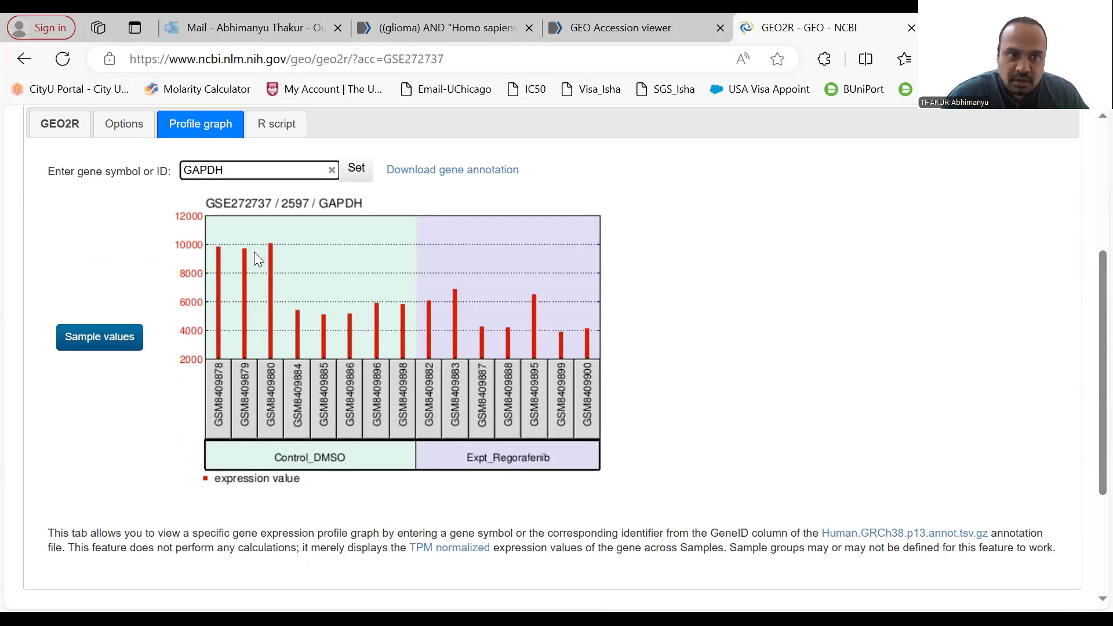
click(76, 344)
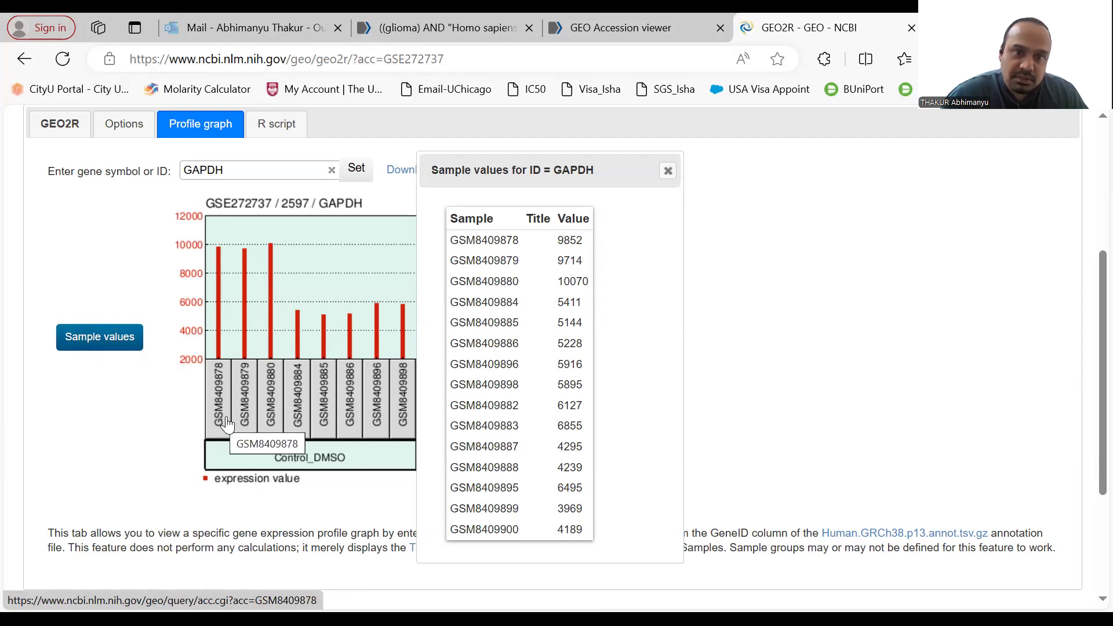
click(668, 170)
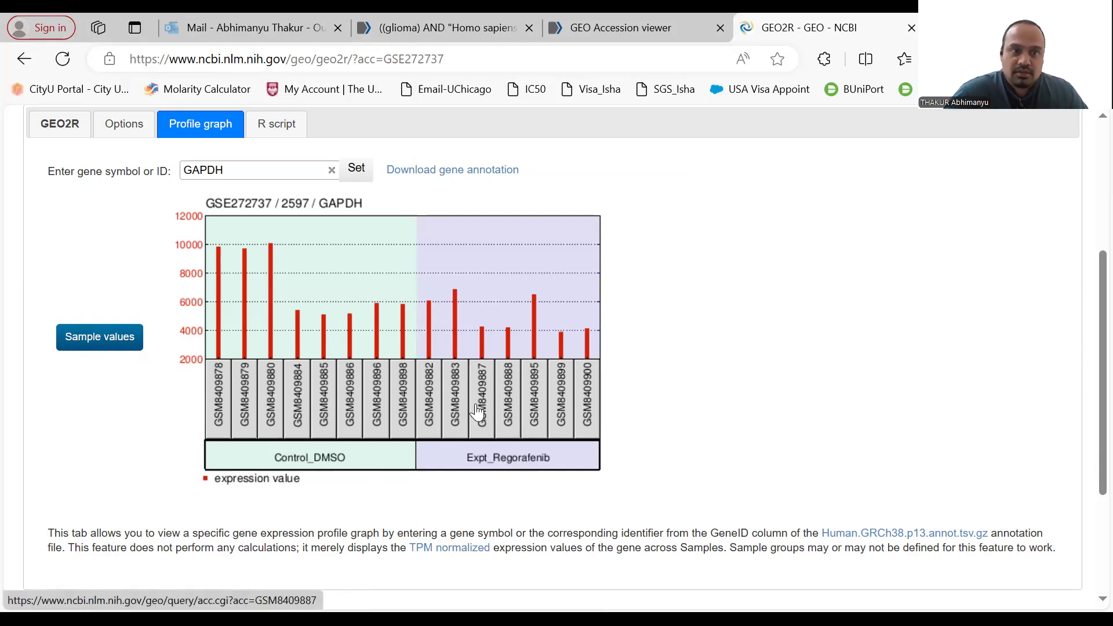
Replace the gene symbol with actb and plot its expression profile across both sample groups.
scroll(540, 438, up, 3)
drag(313, 345, 43, 349)
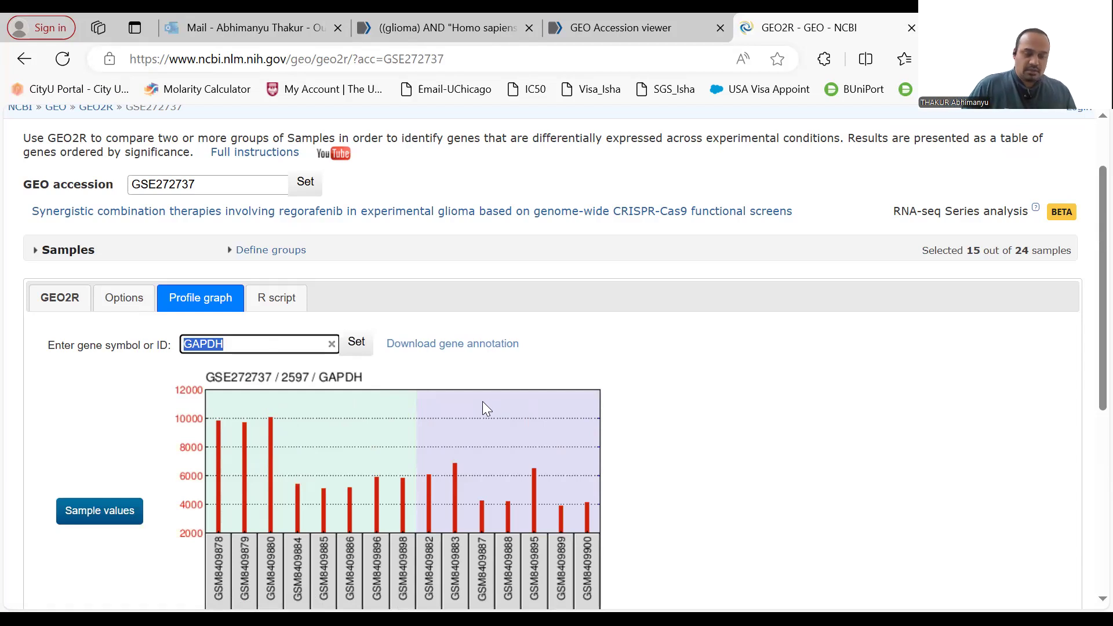
text(actb)
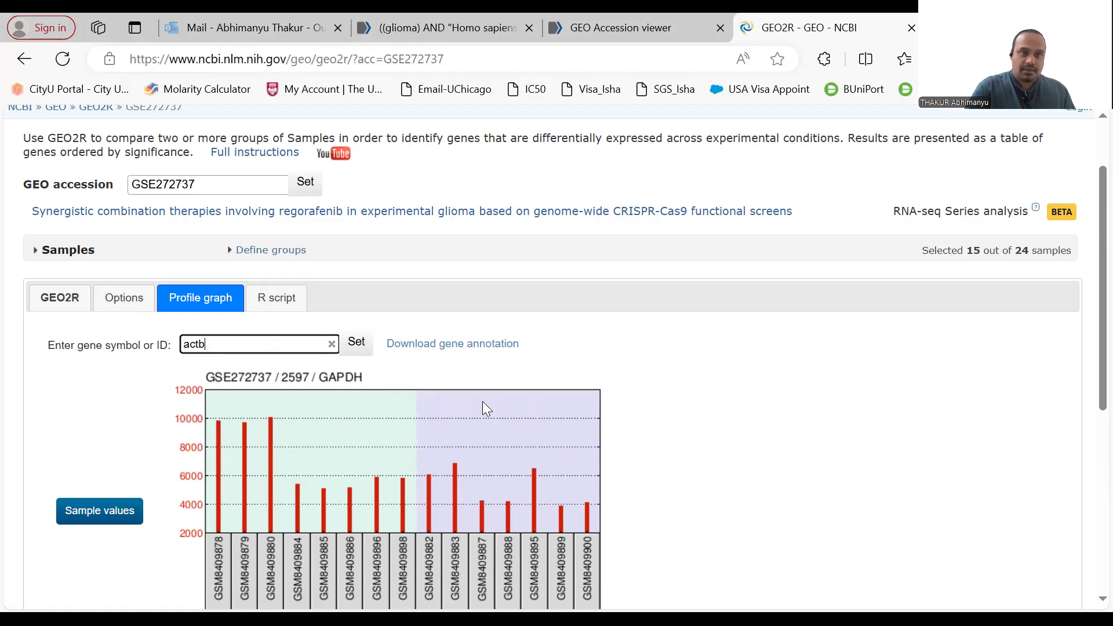
click(357, 344)
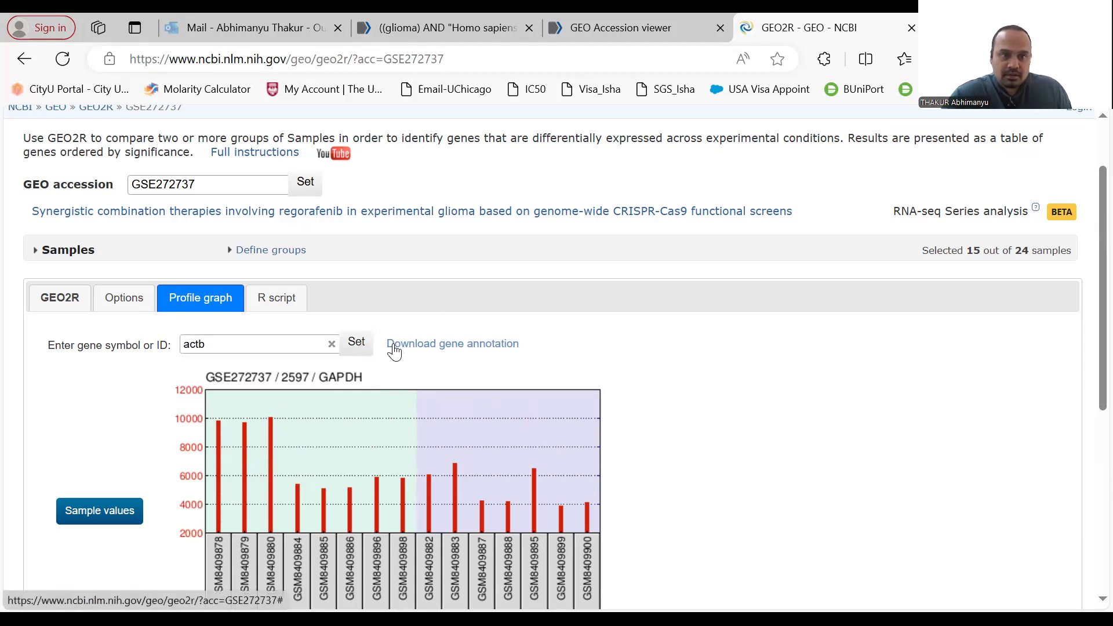
scroll(573, 359, down, 2)
scroll(604, 435, down, 1)
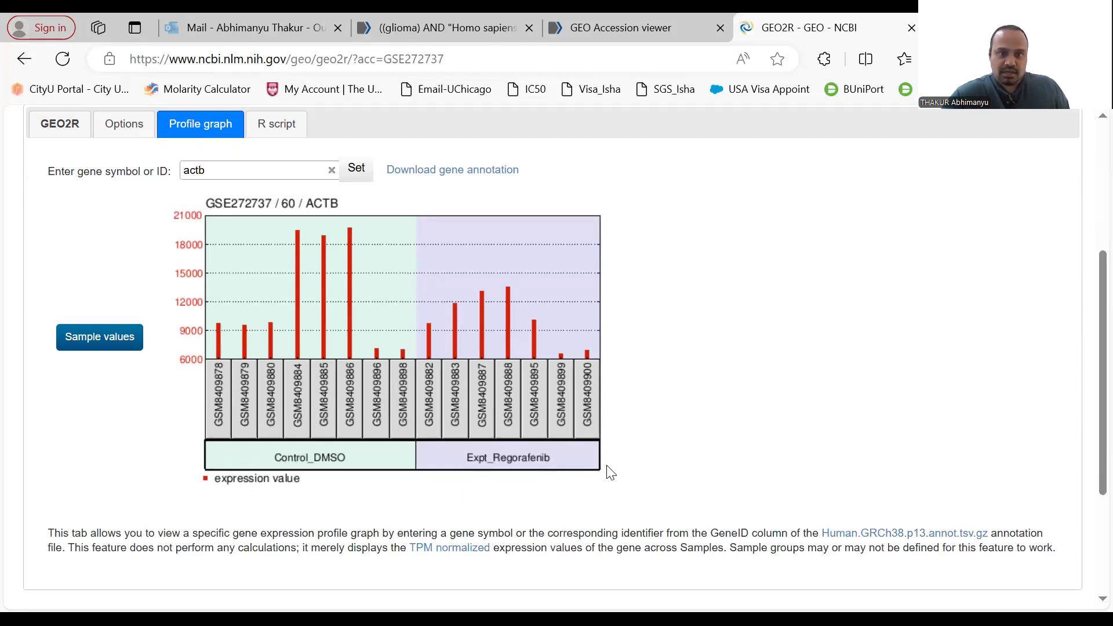
Try to plot the expression profile of the gene under the name PDL1.
scroll(385, 343, up, 2)
double_click(235, 262)
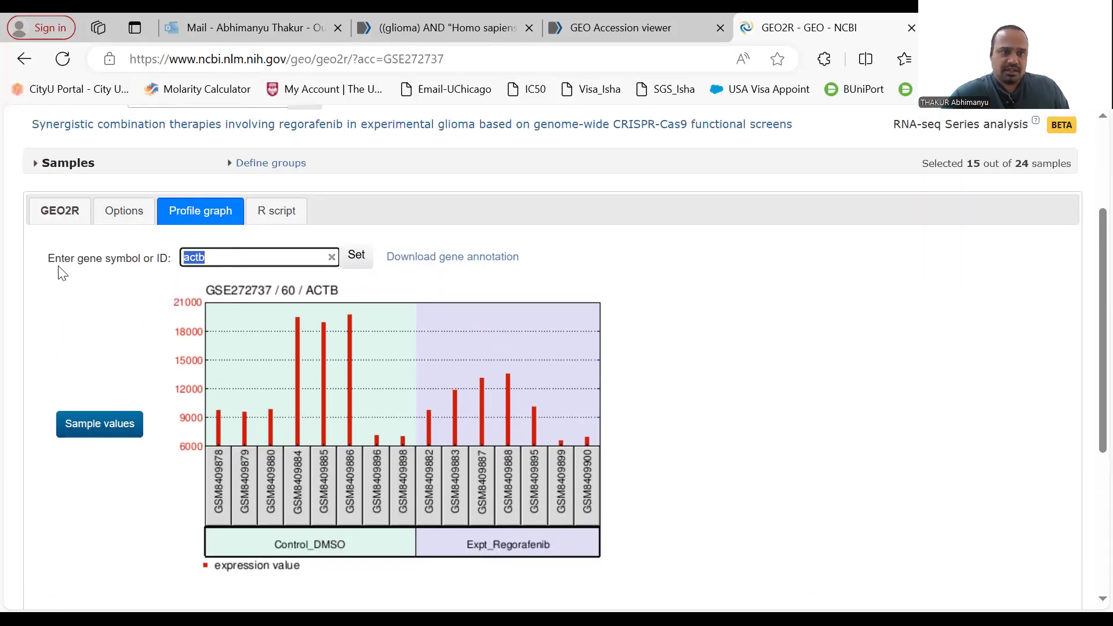
key(BackSpace)
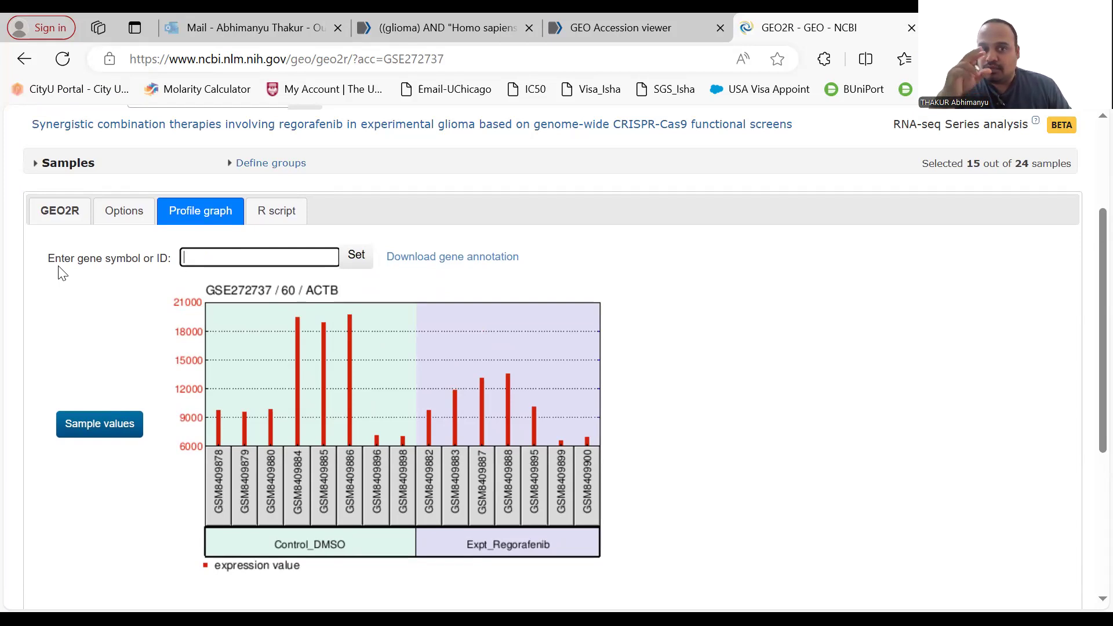
text(PDL1)
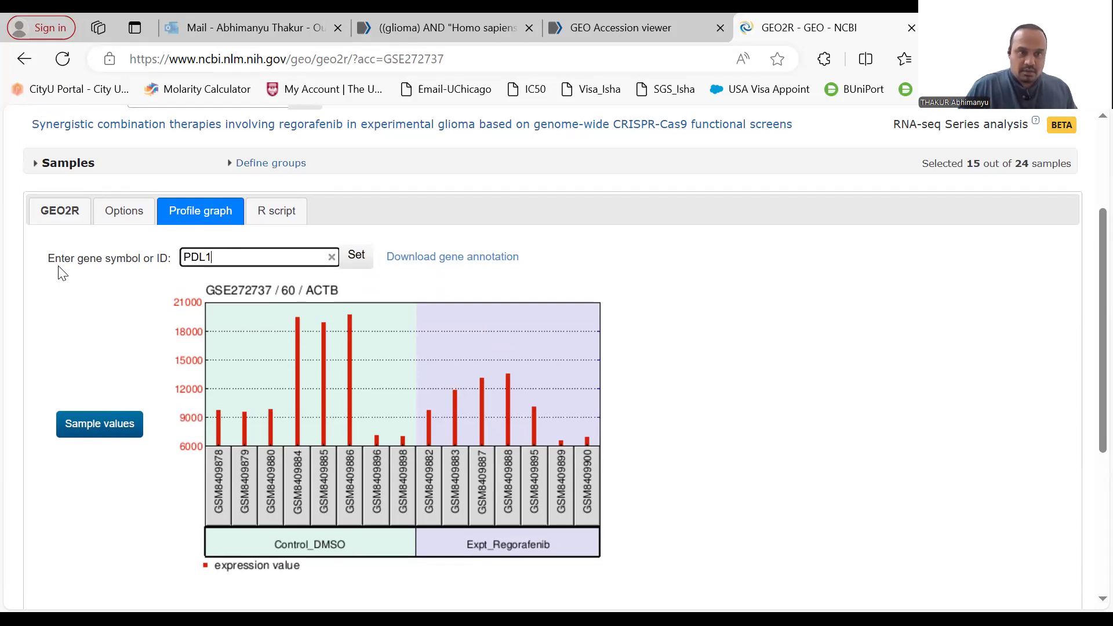
key(Return)
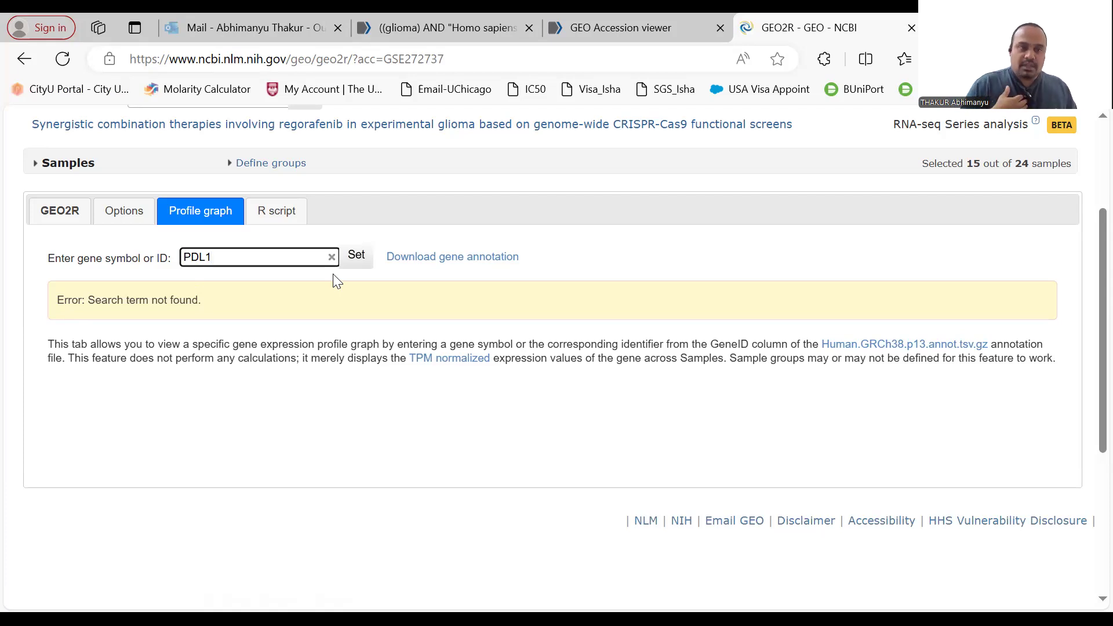
Replace the gene symbol with CD274 and plot its expression profile for the control and regorafenib groups.
key(BackSpace)
key(BackSpace)
key(BackSpace)
key(BackSpace)
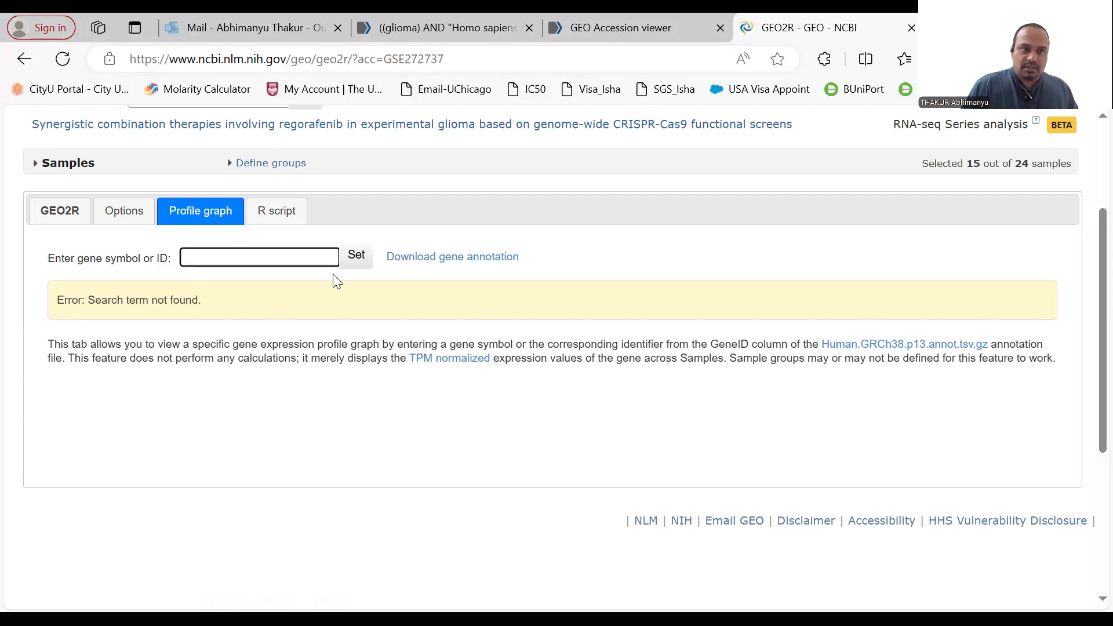
text(CD274)
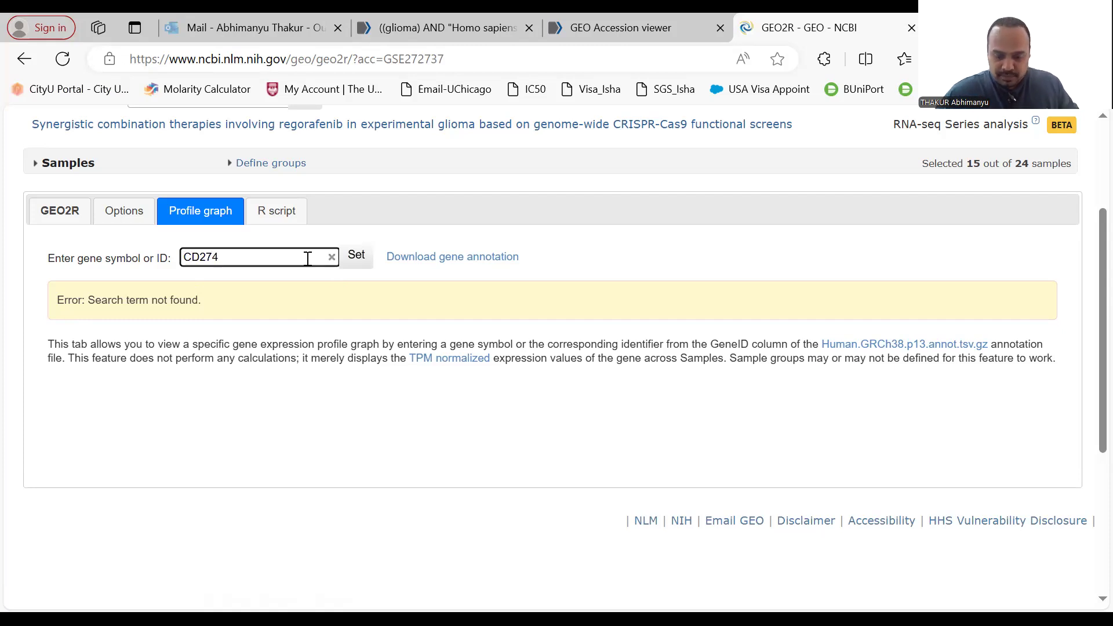
key(Return)
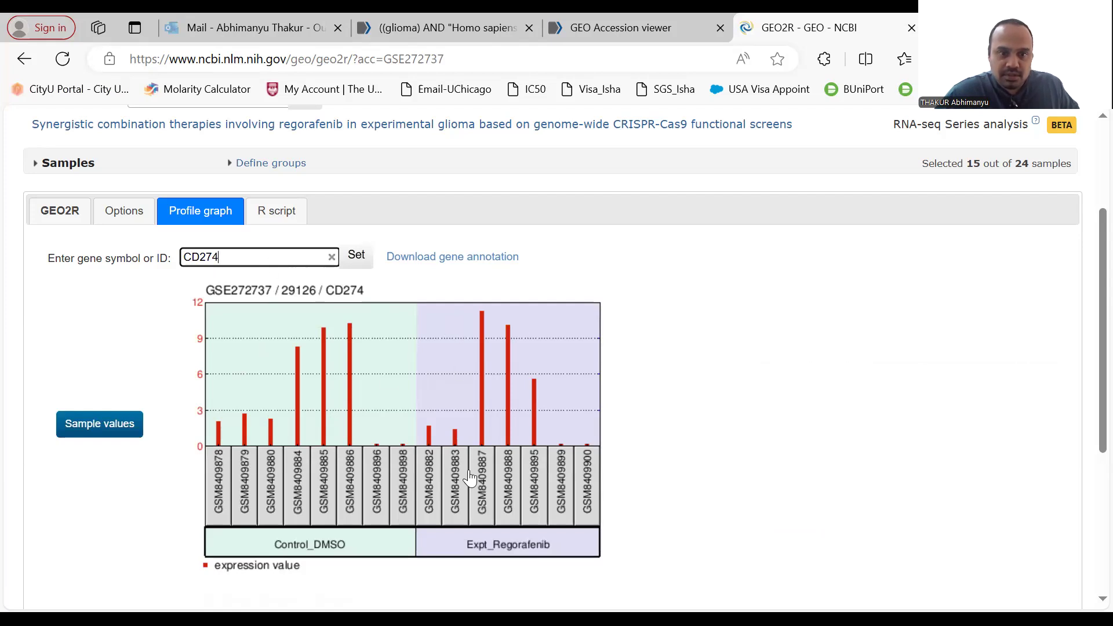
scroll(713, 412, down, 1)
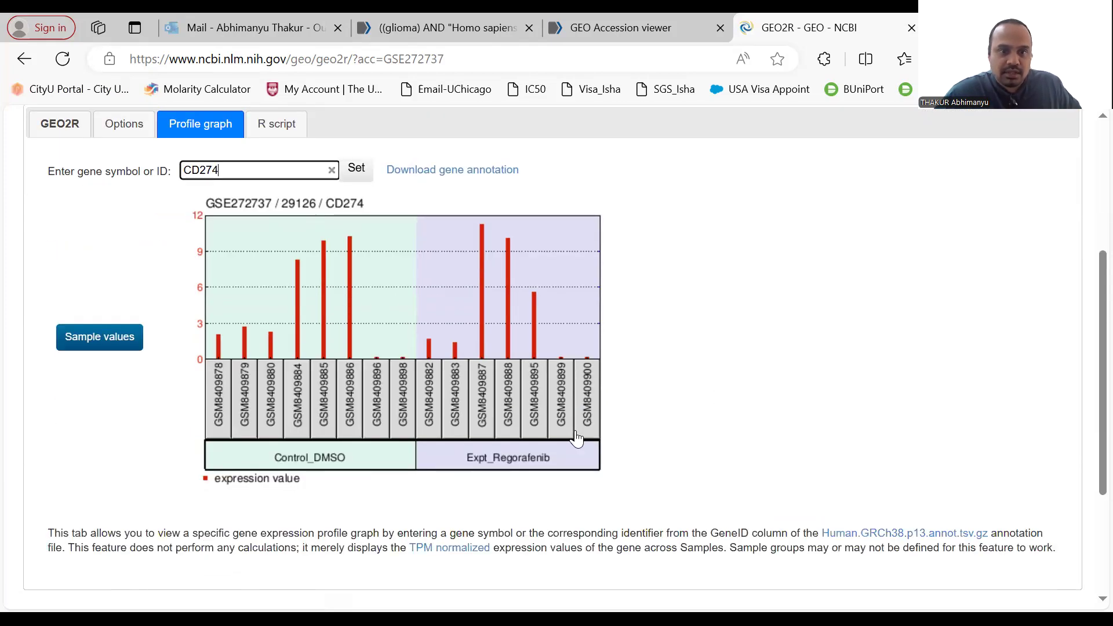
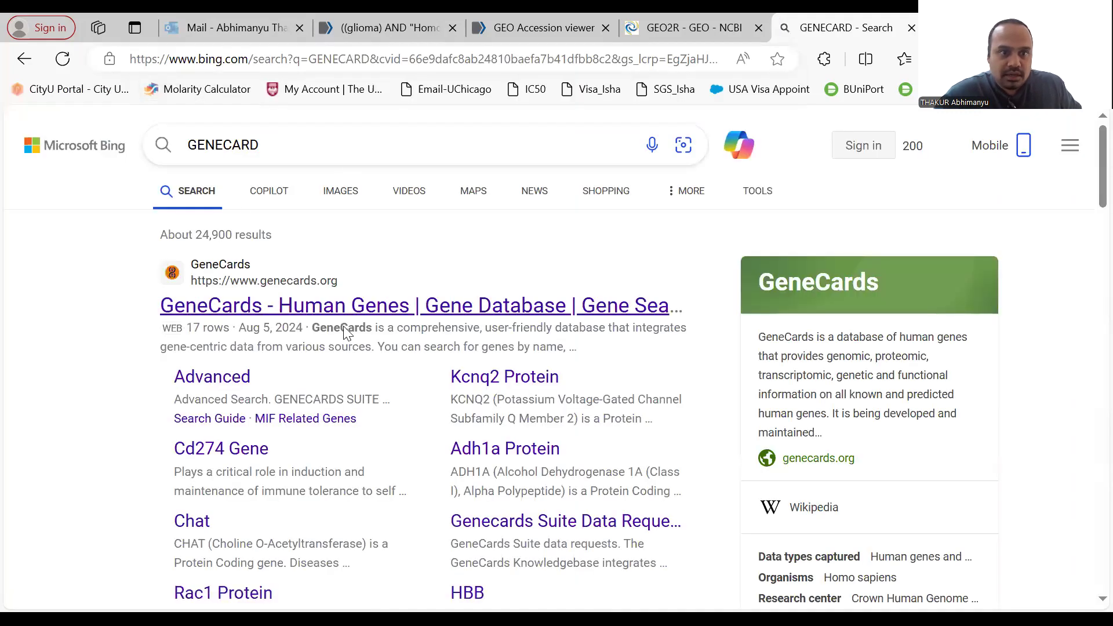
Open the GeneCards site from the web search results and search it for pdl1.
click(243, 307)
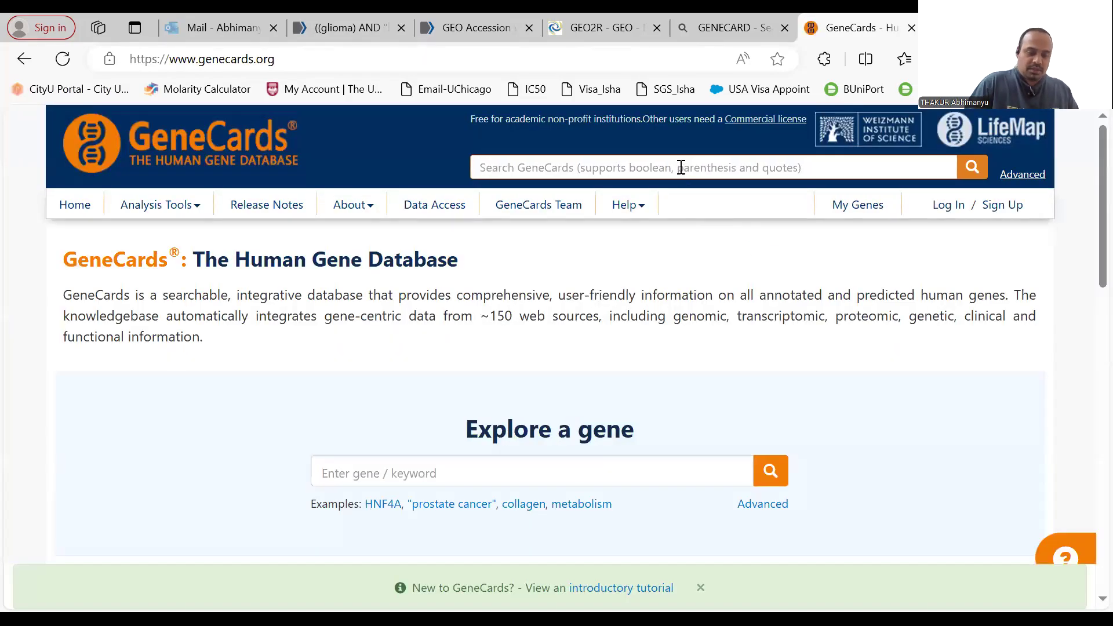
text(pdl)
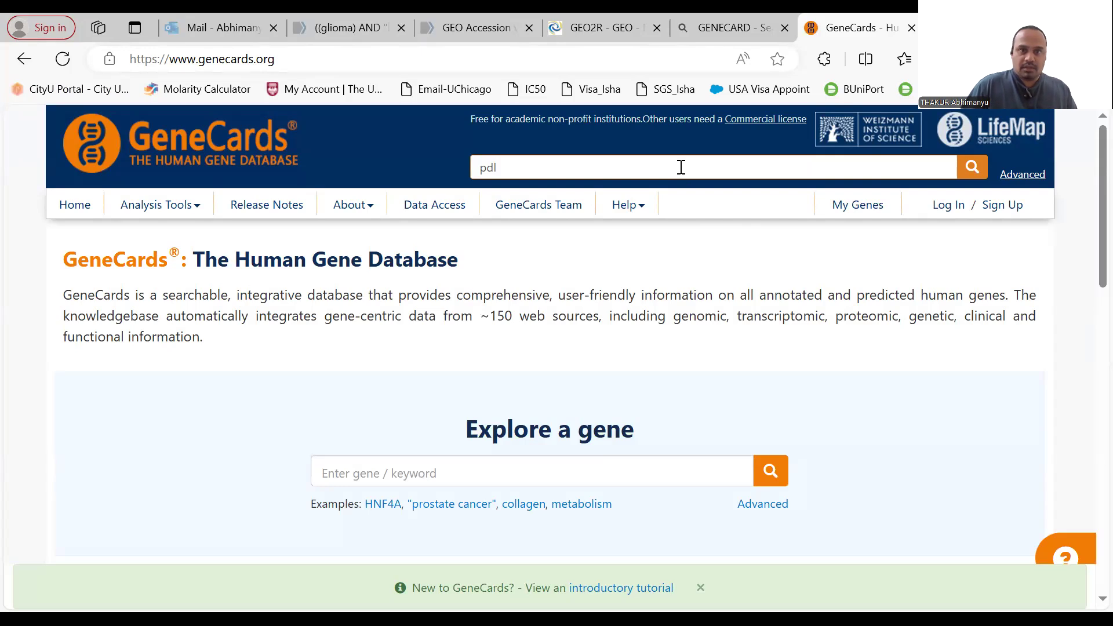
key(Return)
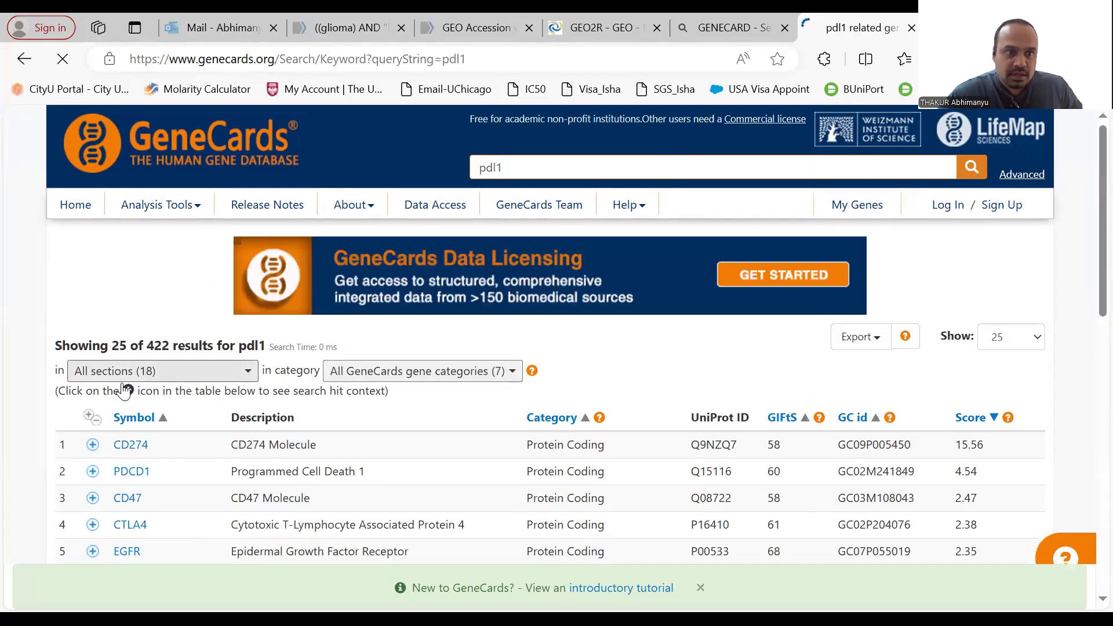
Open the CD274 gene card in a separate tab and review the aliases listed for the gene.
right_click(131, 452)
click(212, 185)
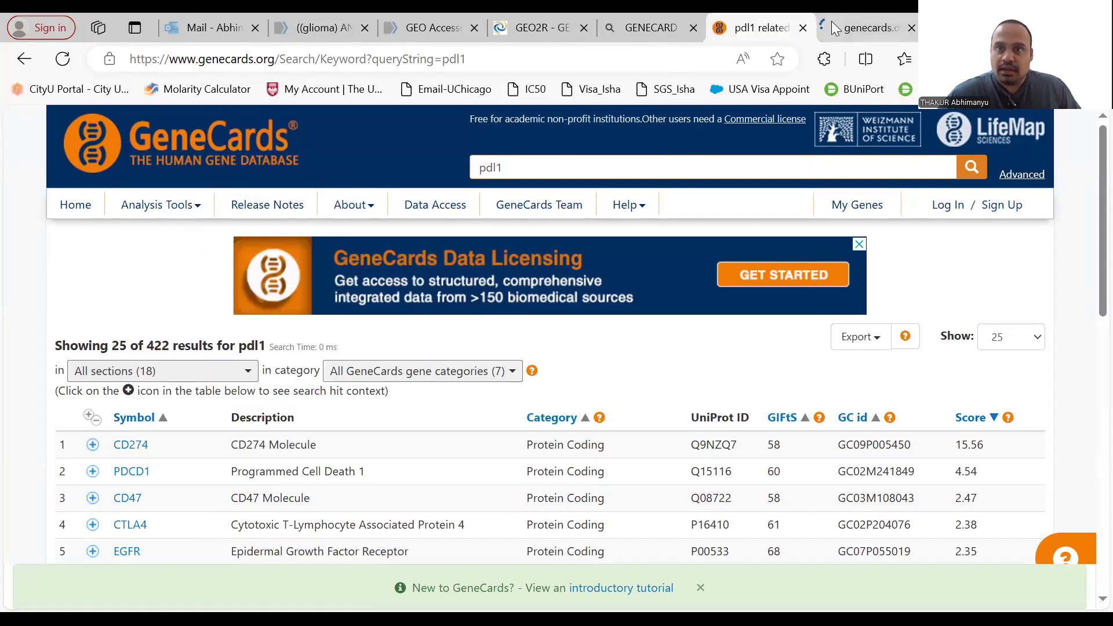
click(835, 25)
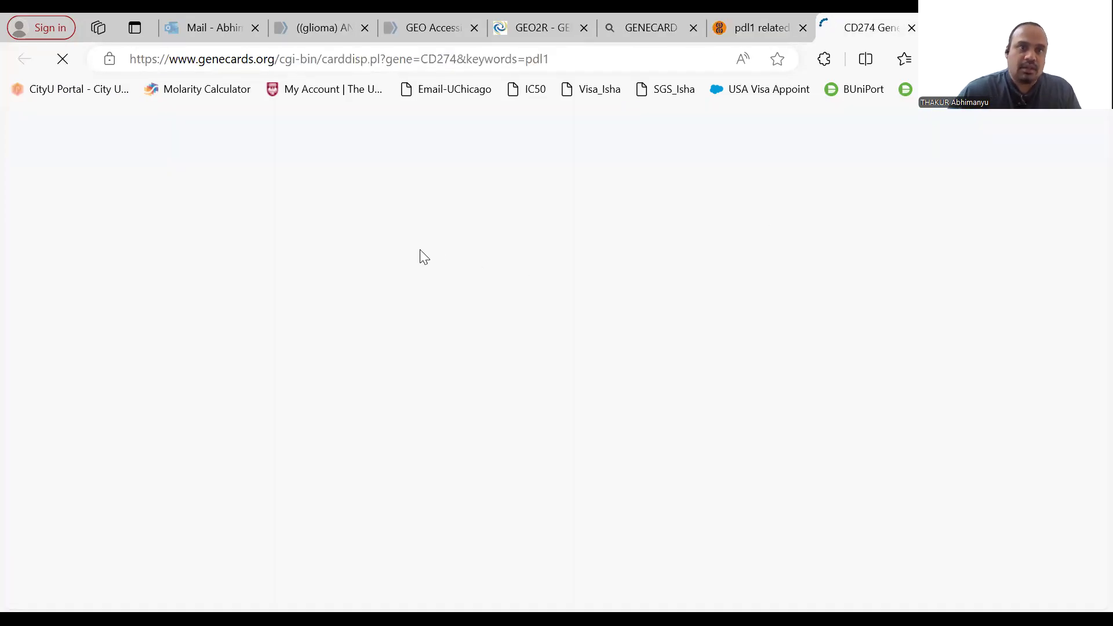
scroll(190, 330, down, 2)
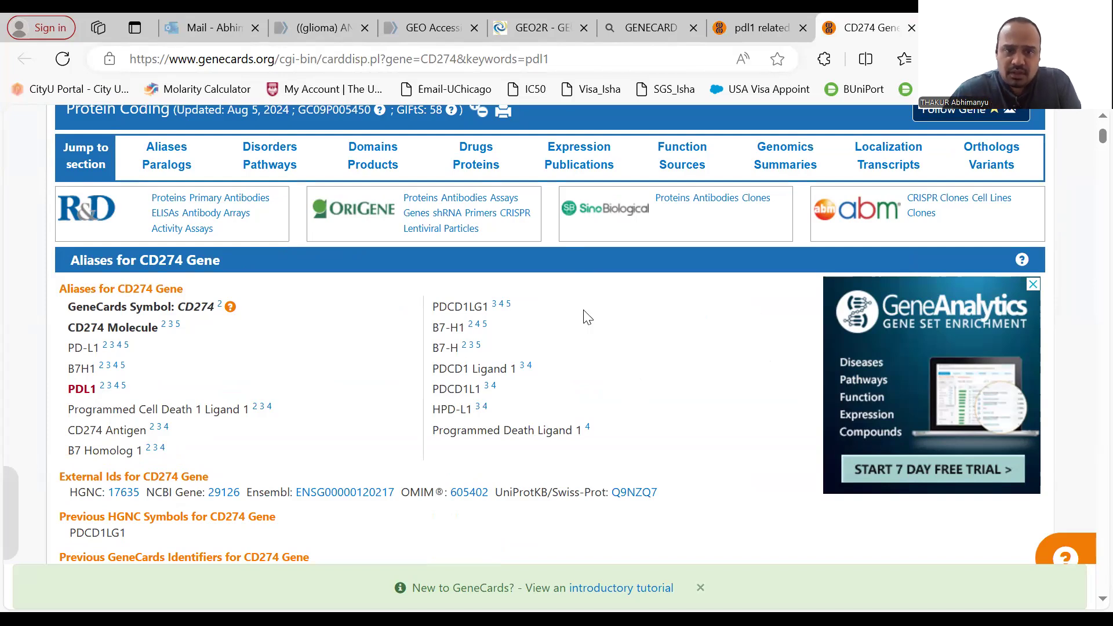
Switch back to the GEO2R page and examine the CD274 profile graph for the control and regorafenib samples.
click(595, 22)
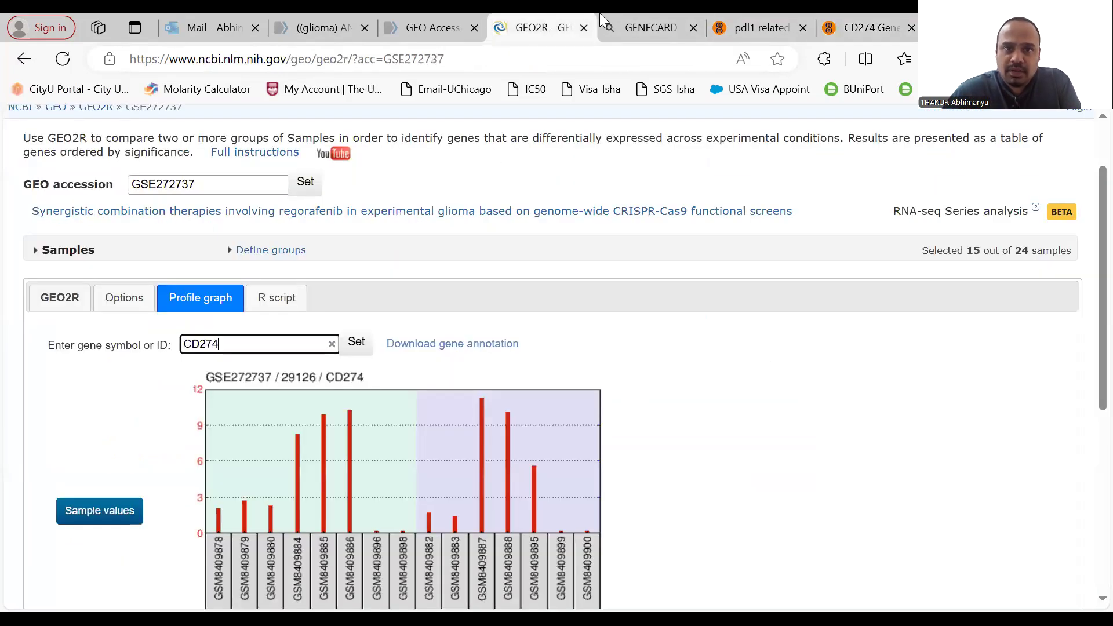
scroll(459, 437, down, 5)
scroll(352, 309, up, 3)
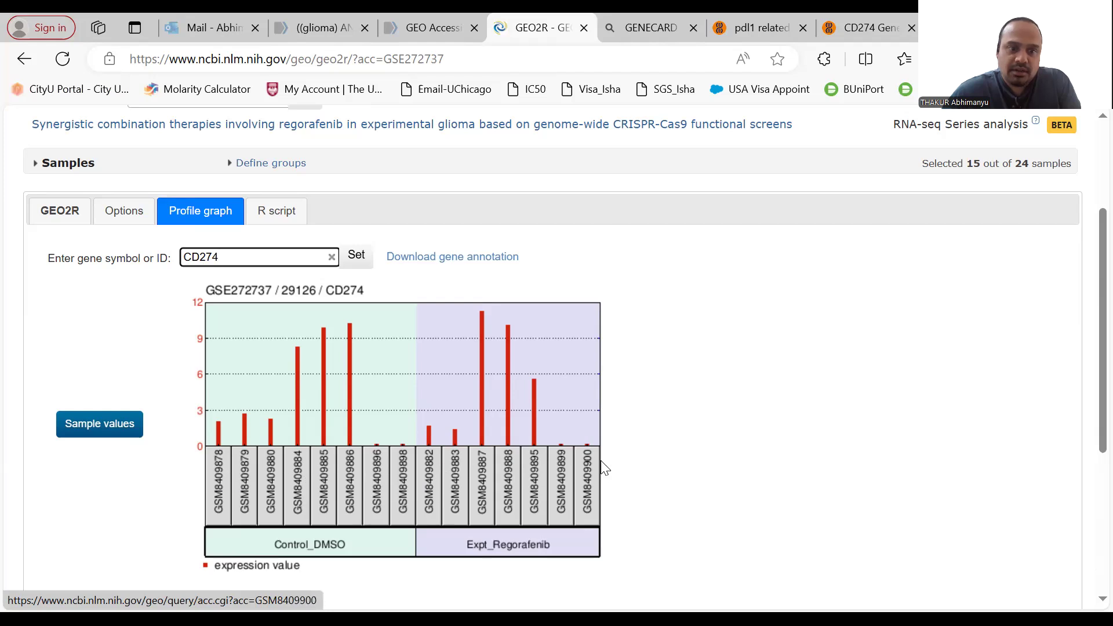
scroll(277, 448, down, 2)
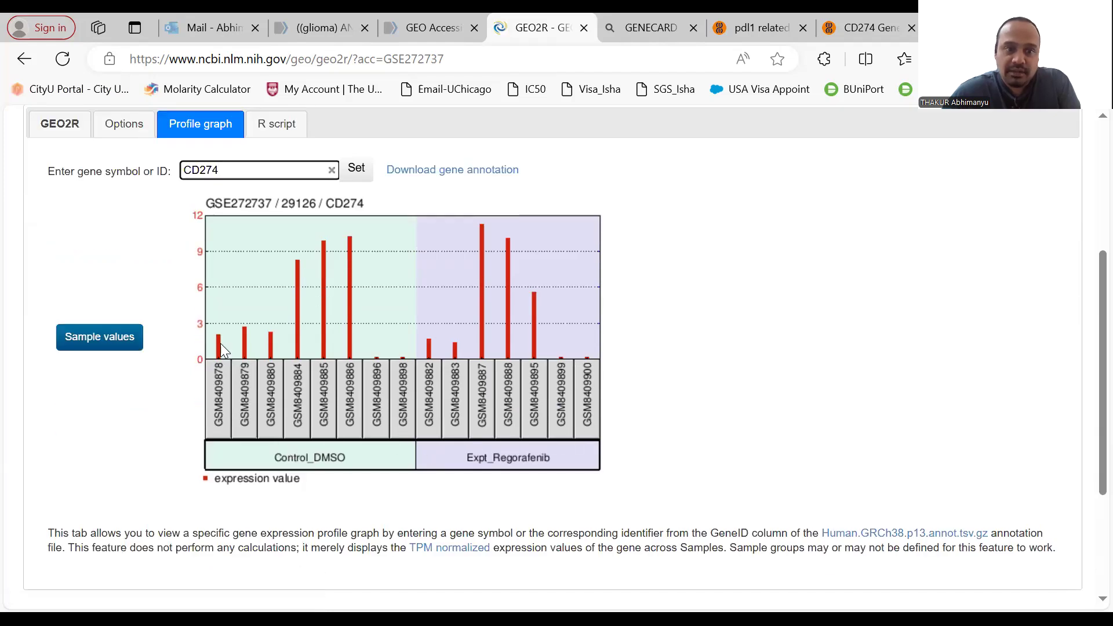